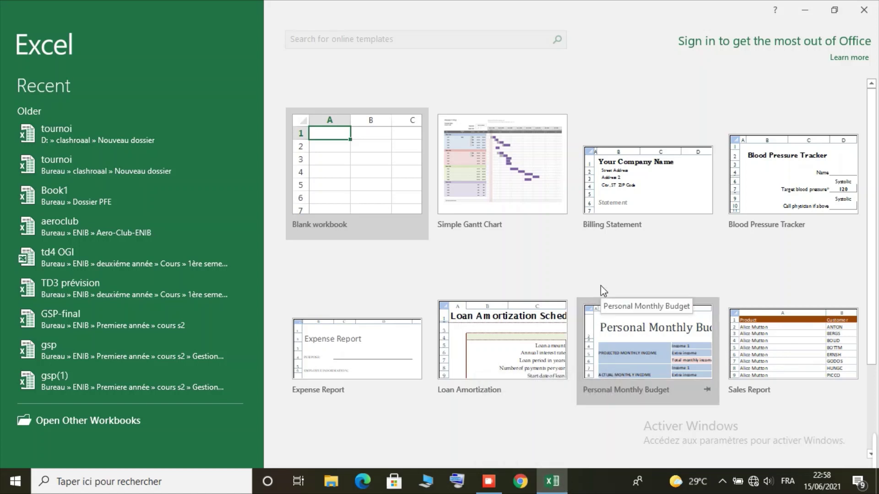
# Search the computer for the Excel application.
pyautogui.click(133, 483)
pyautogui.write('exc')
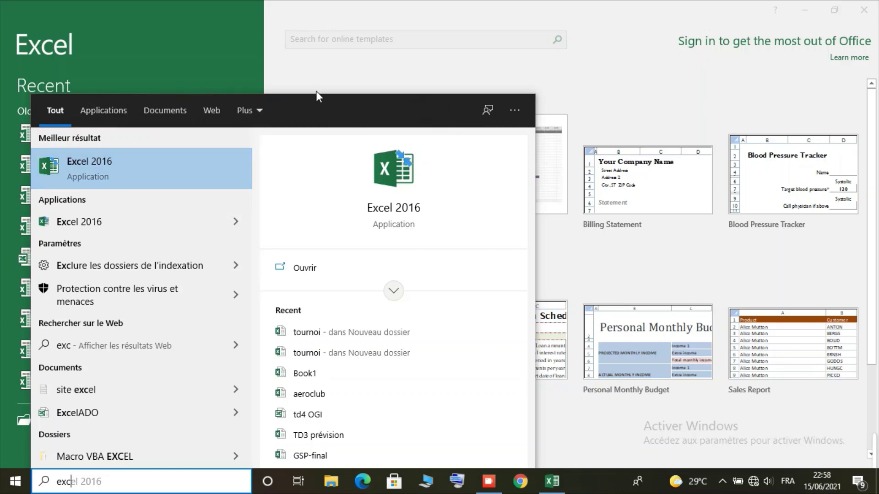
pyautogui.click(341, 78)
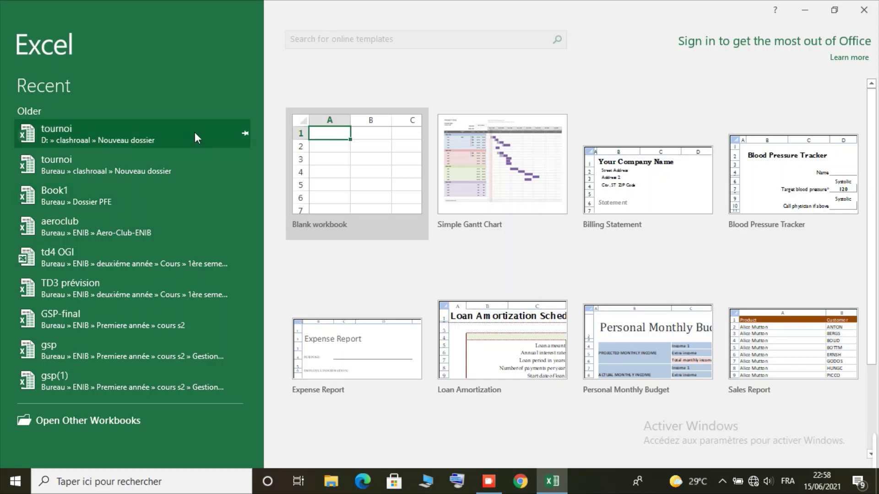
# Look through the list of recent workbooks available to open, and return to the start page.
pyautogui.click(105, 421)
pyautogui.scroll(-5, 460, 393)
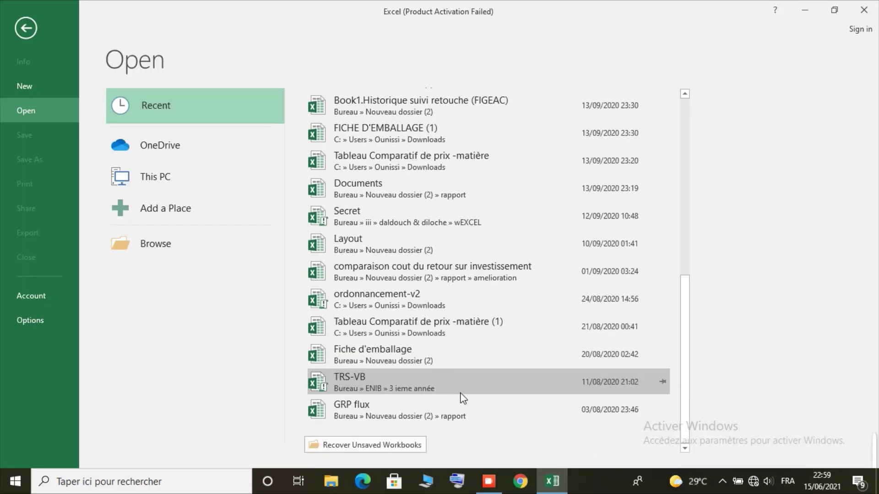
pyautogui.scroll(5, 460, 393)
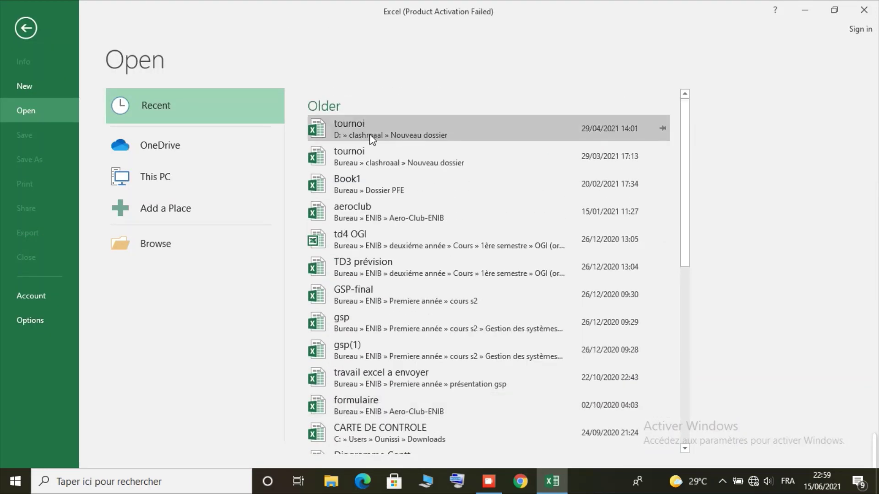
pyautogui.click(22, 35)
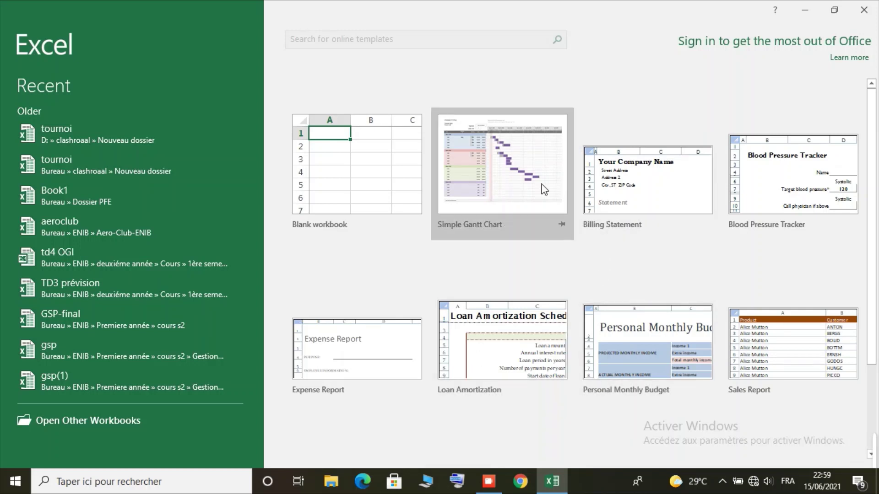
# Browse the available templates and create a new blank workbook.
pyautogui.scroll(-3, 503, 145)
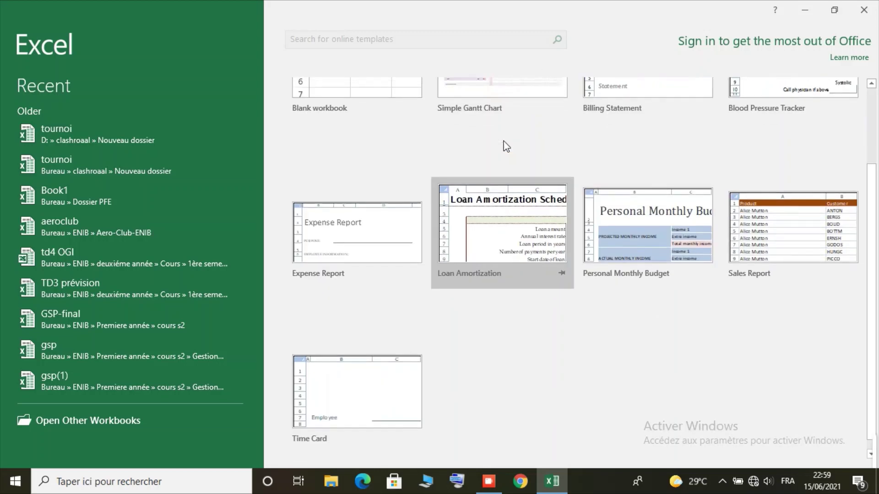
pyautogui.scroll(3, 506, 146)
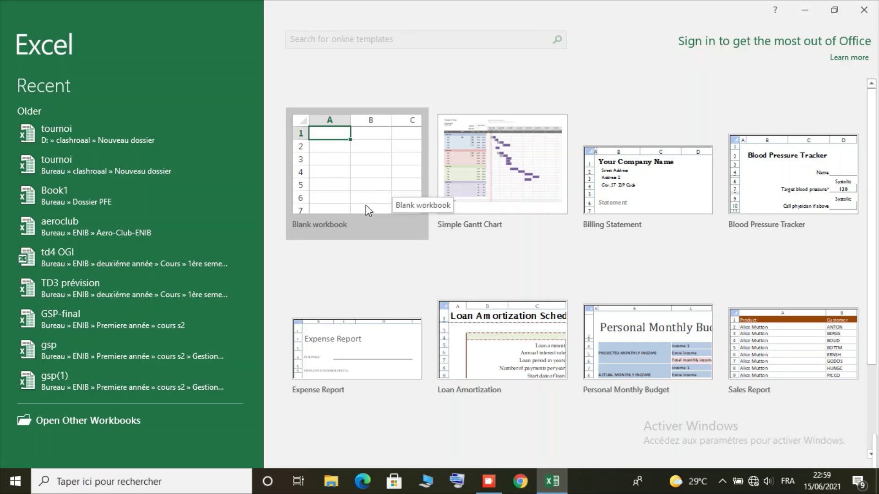
pyautogui.click(374, 184)
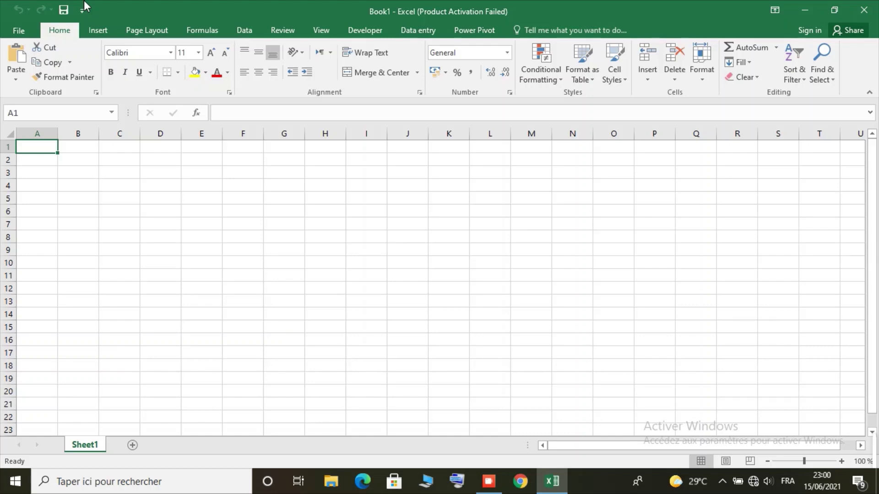
# Add the Email command to the Quick Access Toolbar.
pyautogui.click(80, 15)
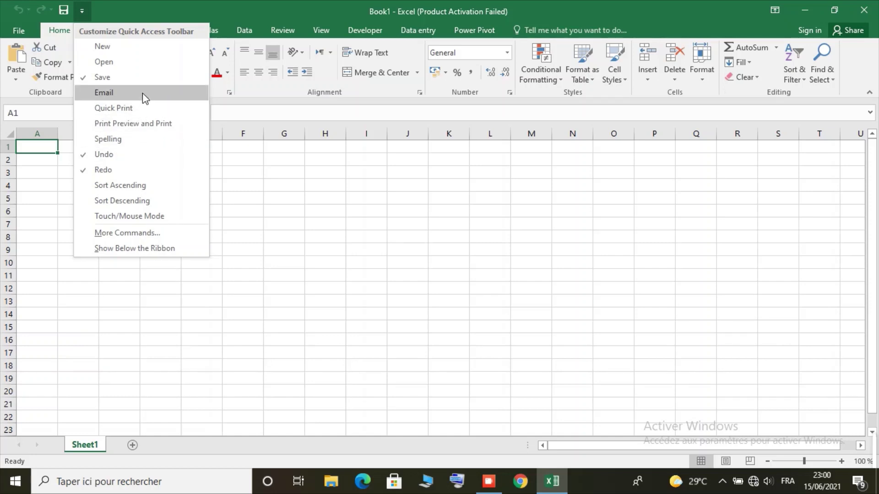
pyautogui.click(116, 93)
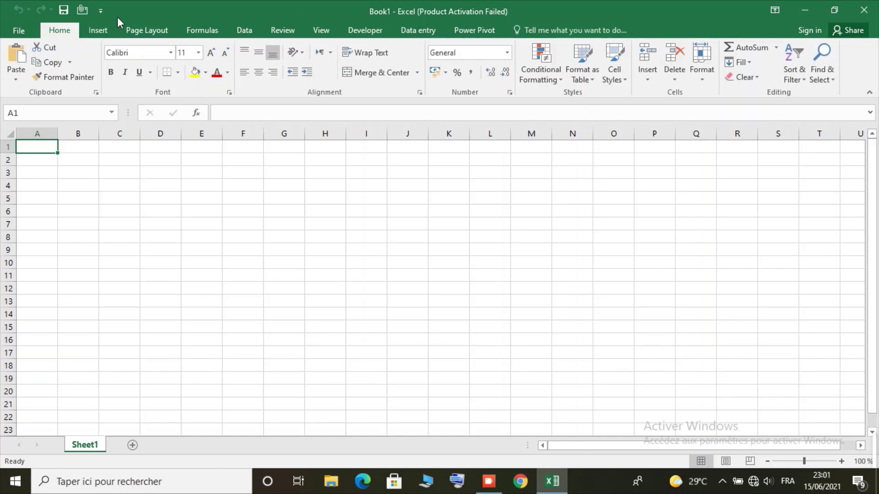
# Add the Cut command from the popular commands to the Quick Access Toolbar.
pyautogui.click(101, 16)
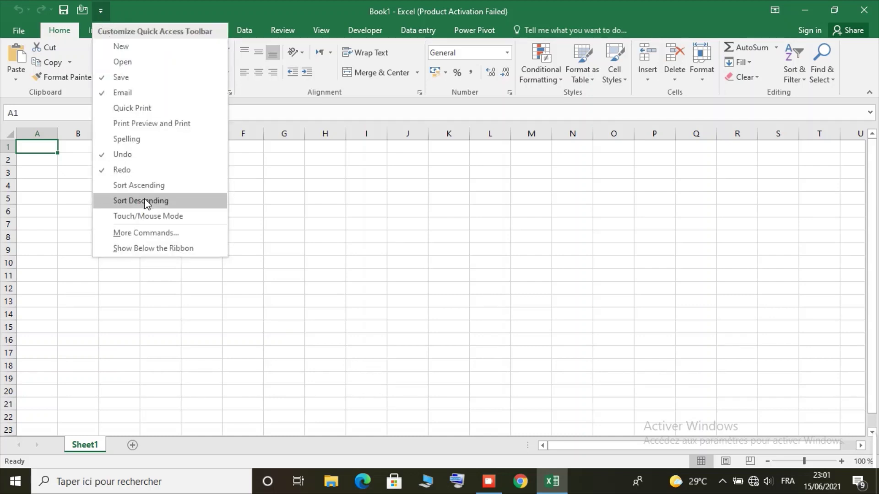
pyautogui.click(172, 238)
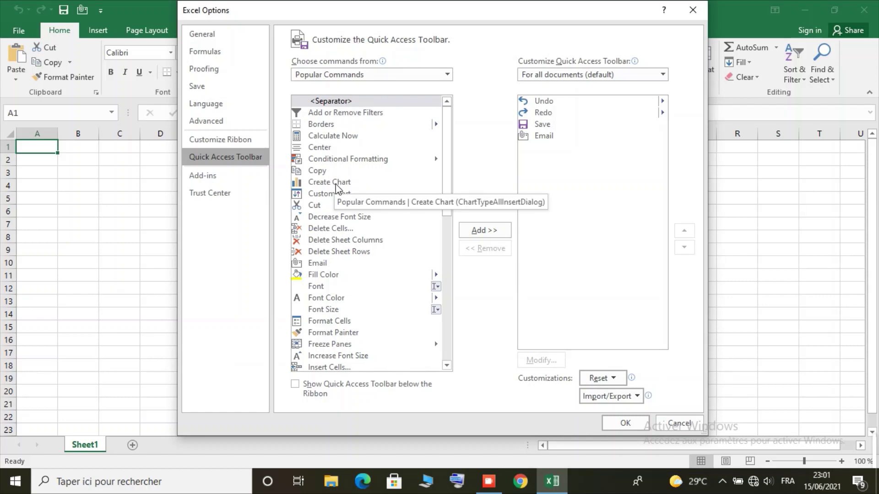
pyautogui.click(318, 207)
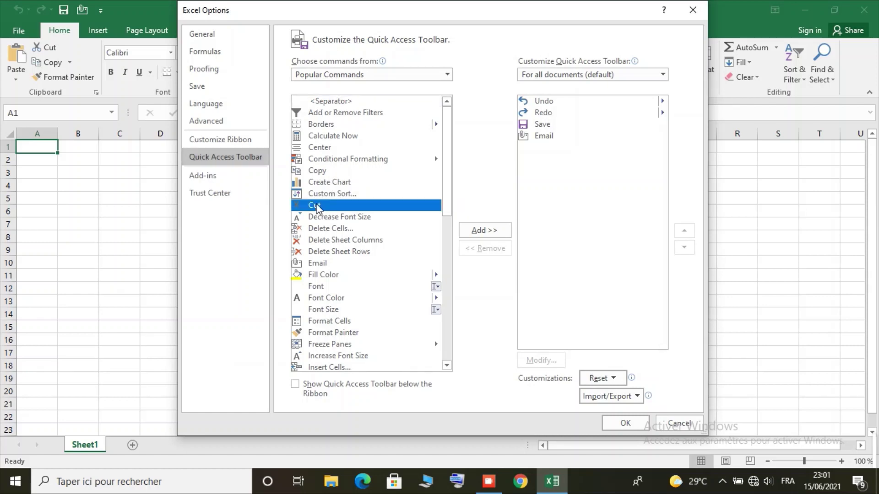
pyautogui.click(500, 230)
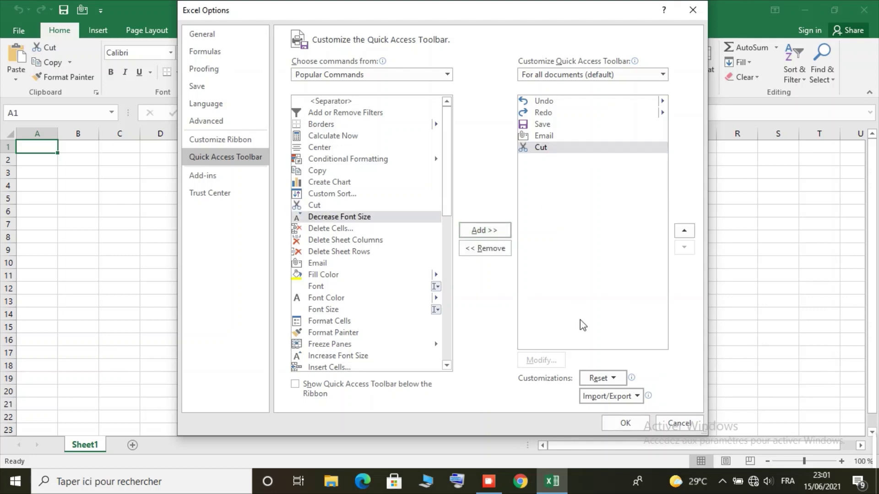
pyautogui.click(631, 424)
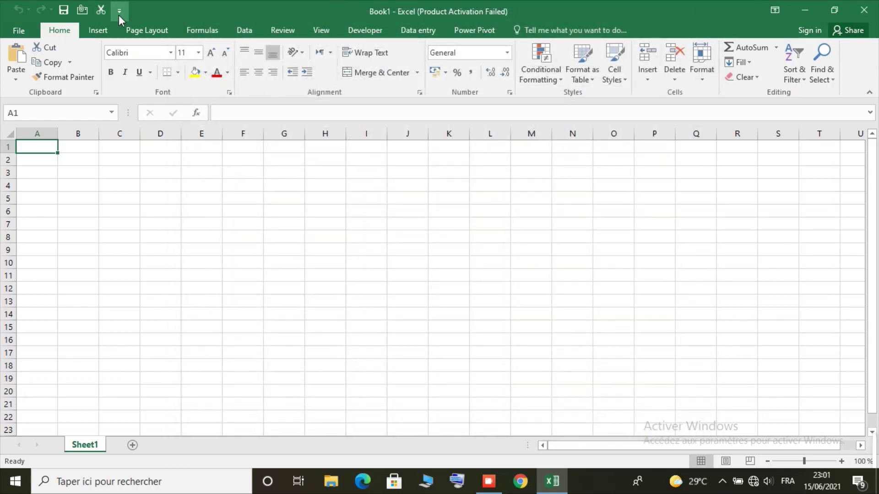
# Remove the Cut command from the Quick Access Toolbar.
pyautogui.click(119, 15)
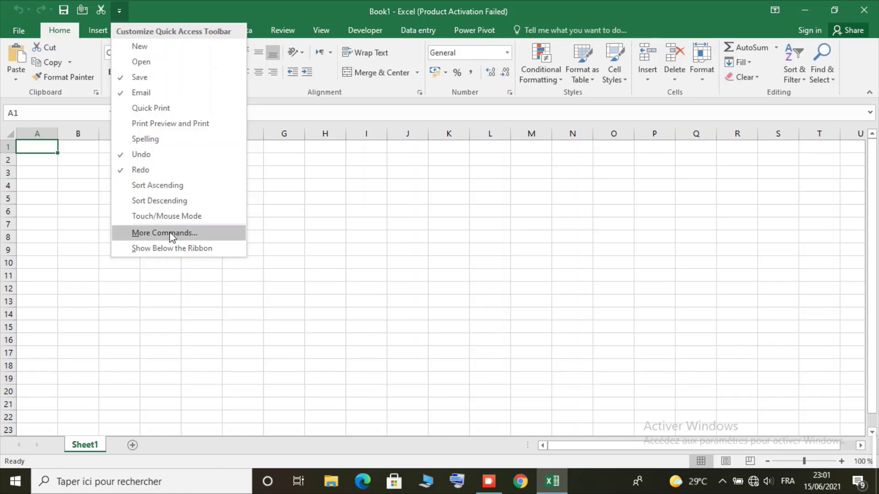
pyautogui.click(172, 237)
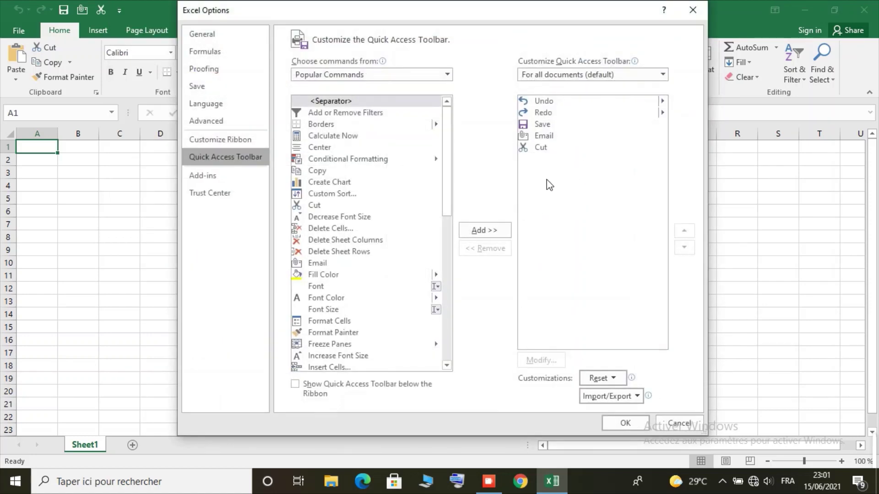
pyautogui.click(541, 148)
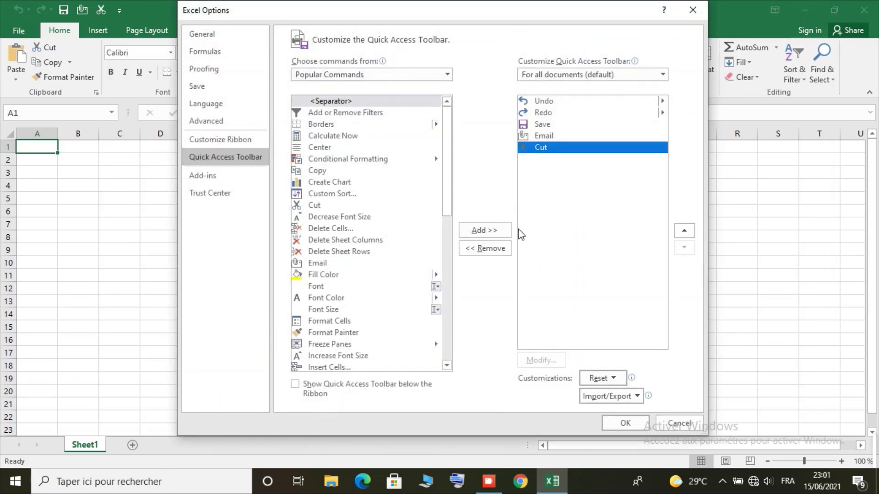
pyautogui.click(498, 250)
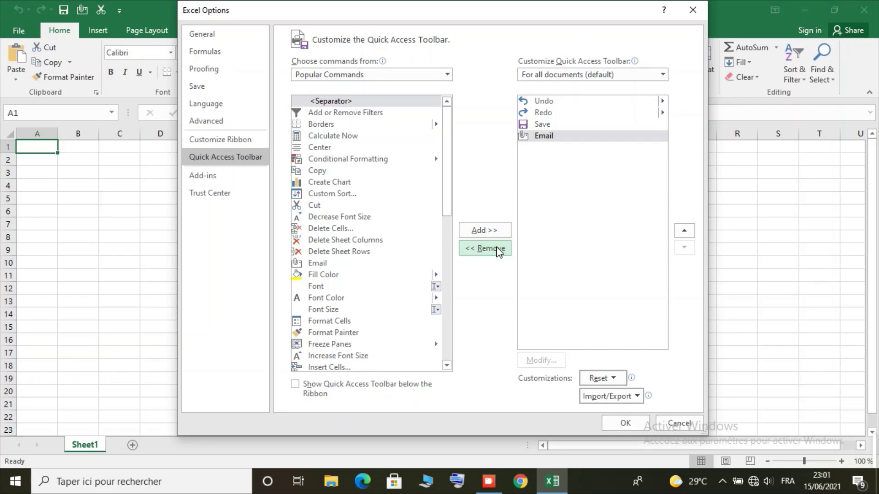
pyautogui.click(625, 423)
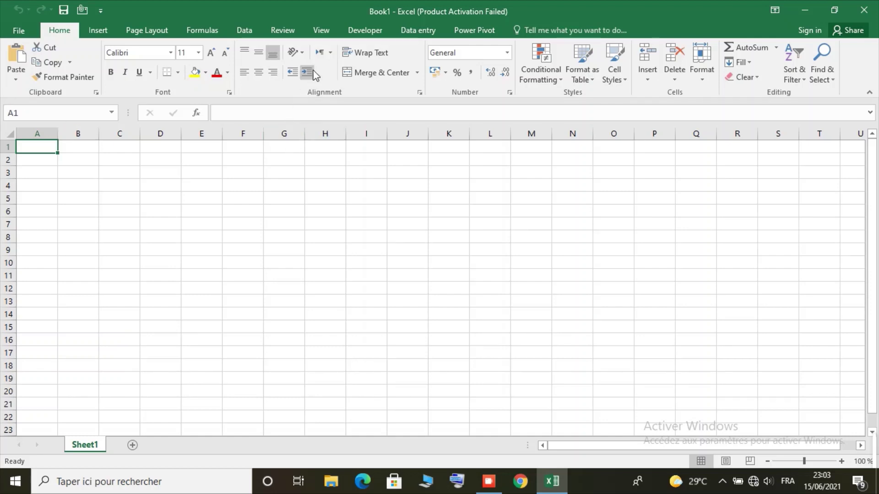
# Hide the formula bar and show it again.
pyautogui.click(322, 30)
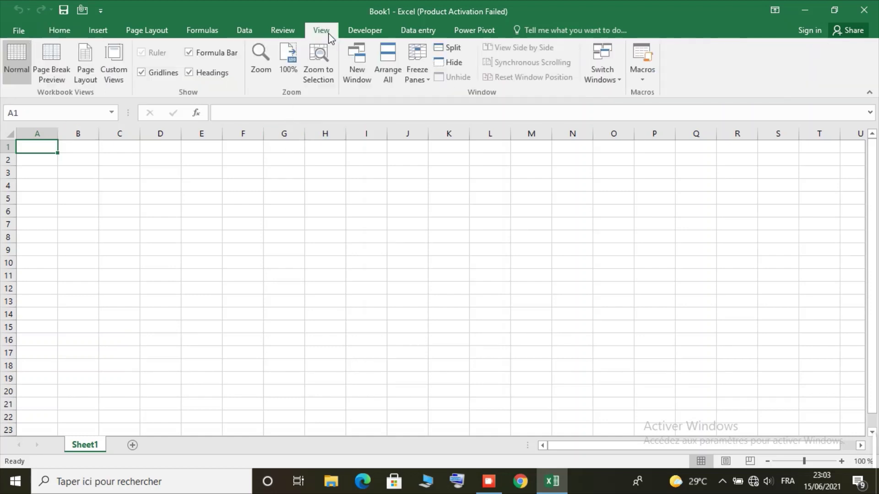
pyautogui.click(192, 51)
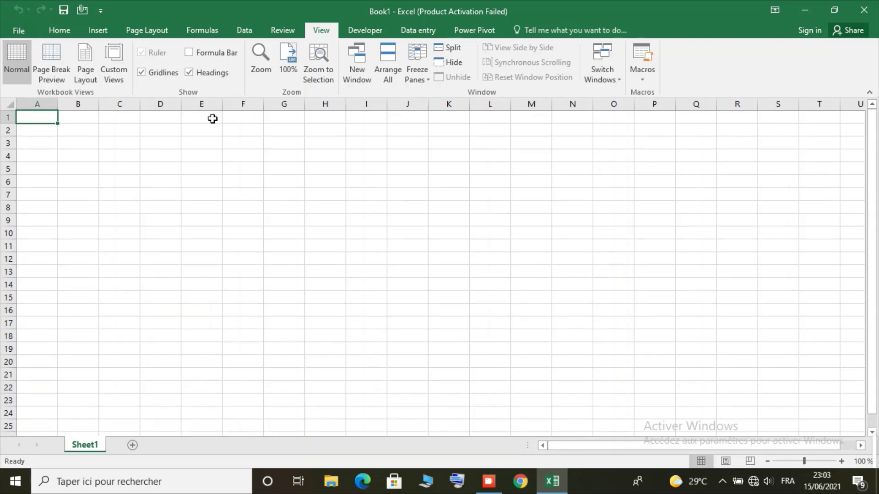
pyautogui.click(203, 54)
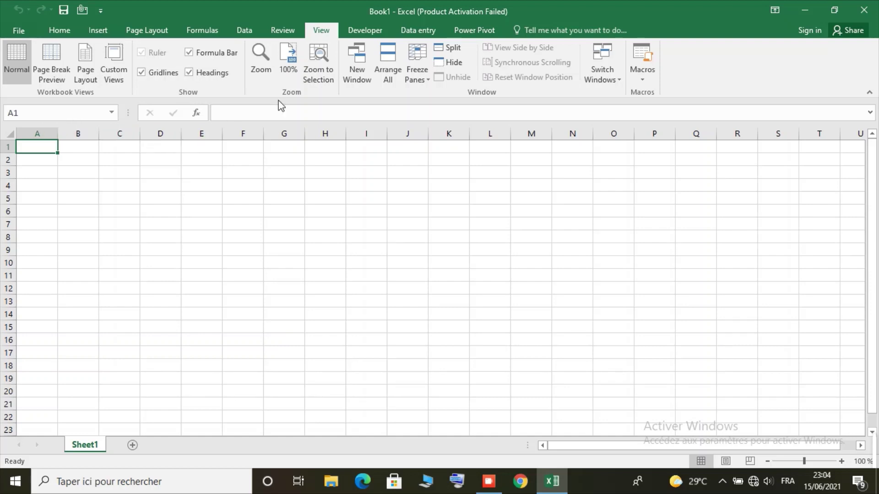
# Collapse the ribbon and expand it again with the View commands showing.
pyautogui.doubleClick(325, 35)
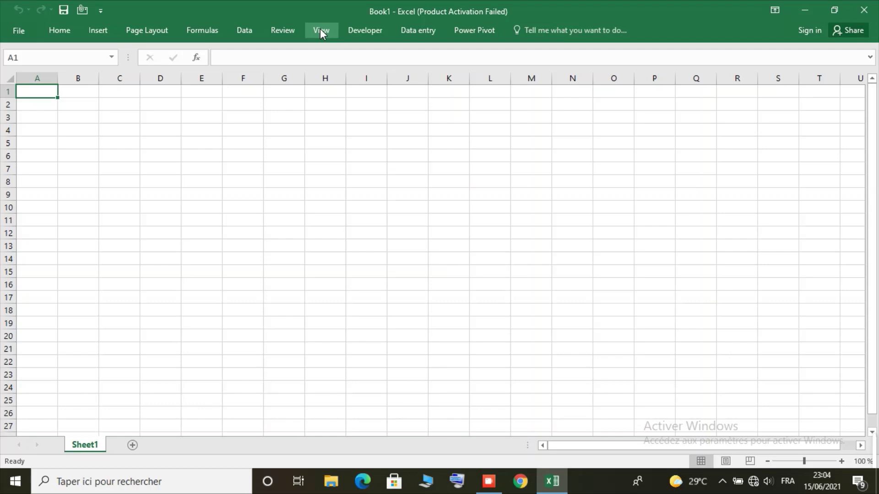
pyautogui.click(321, 32)
pyautogui.doubleClick(320, 31)
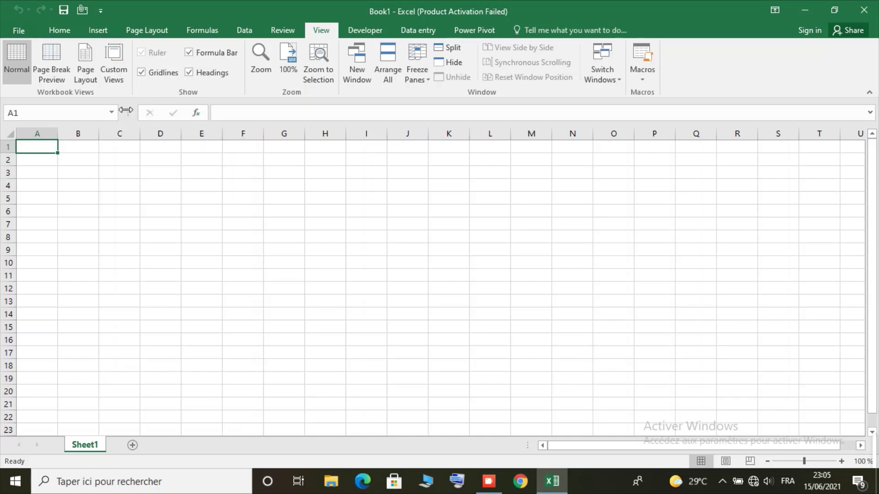
# Widen the Name Box slightly and try adjusting the height of the formula bar.
pyautogui.moveTo(125, 110)
pyautogui.mouseDown()
pyautogui.moveTo(279, 115)
pyautogui.moveTo(139, 118)
pyautogui.mouseUp()
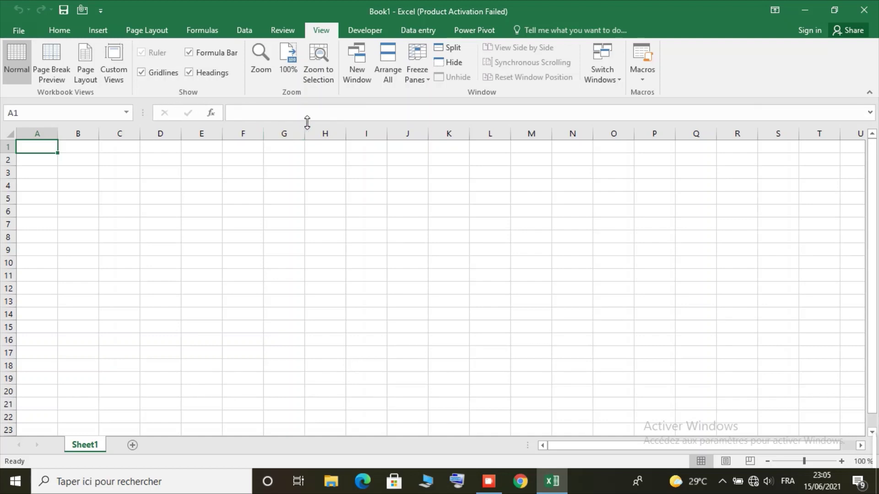
pyautogui.moveTo(307, 122)
pyautogui.mouseDown()
pyautogui.moveTo(298, 210)
pyautogui.moveTo(312, 125)
pyautogui.mouseUp()
# View the customization options of the status bar and close them.
pyautogui.rightClick(561, 457)
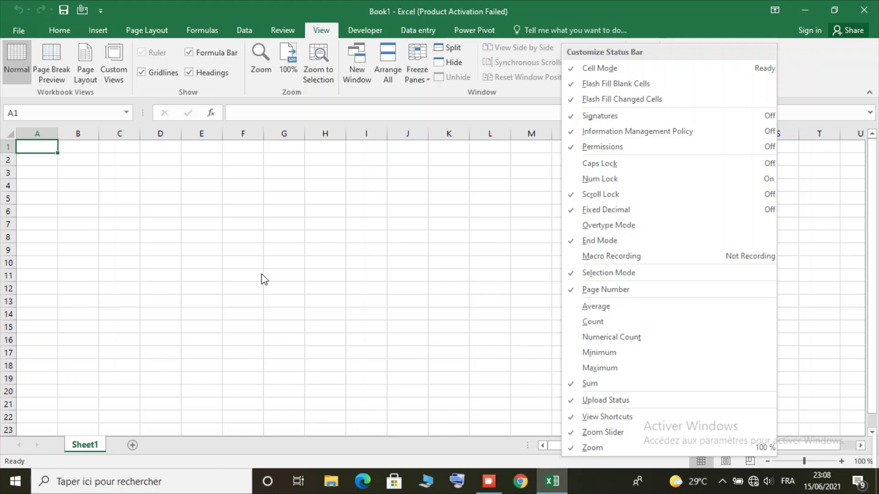
pyautogui.click(84, 190)
# Enter the numbers 12, 544, 6745, 464321 and 453 in cells B4 to B8.
pyautogui.click(81, 184)
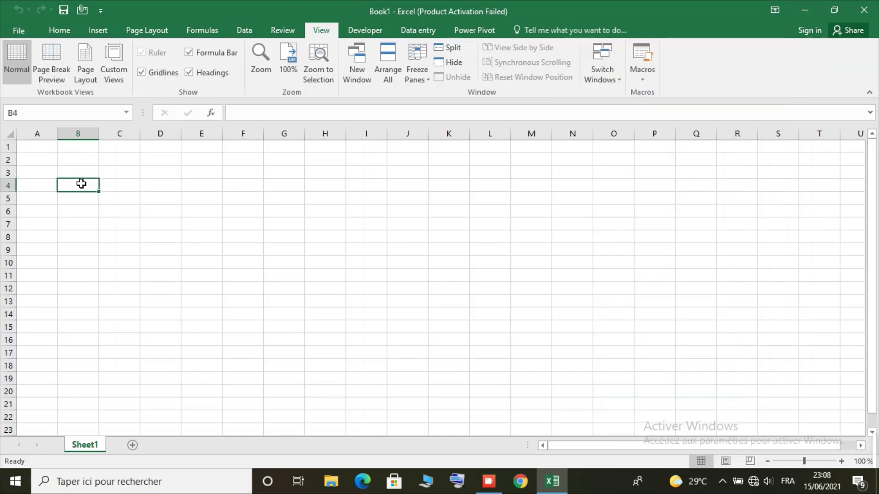
pyautogui.write('12')
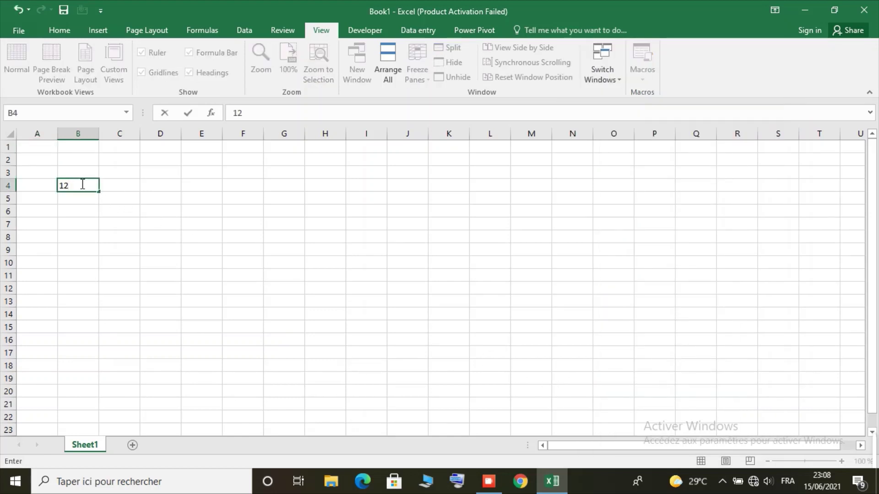
pyautogui.press('Return')
pyautogui.write('544')
pyautogui.press('Return')
pyautogui.write('6745')
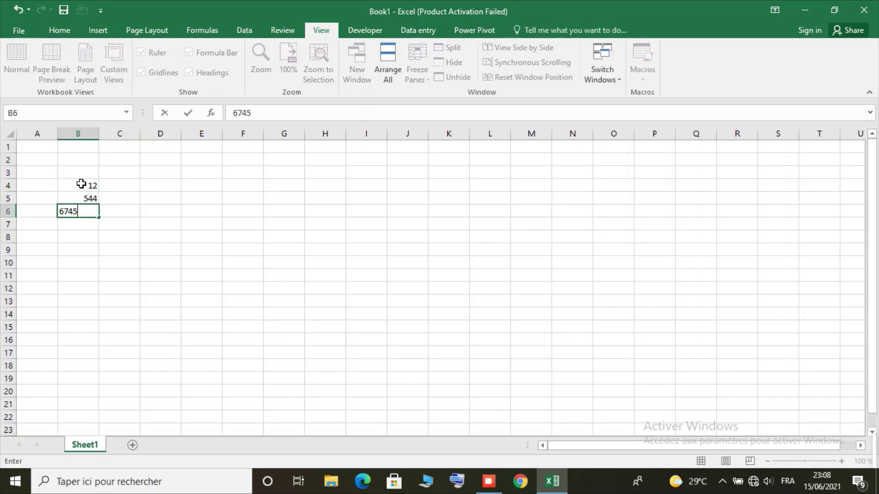
pyautogui.press('Return')
pyautogui.write('464321')
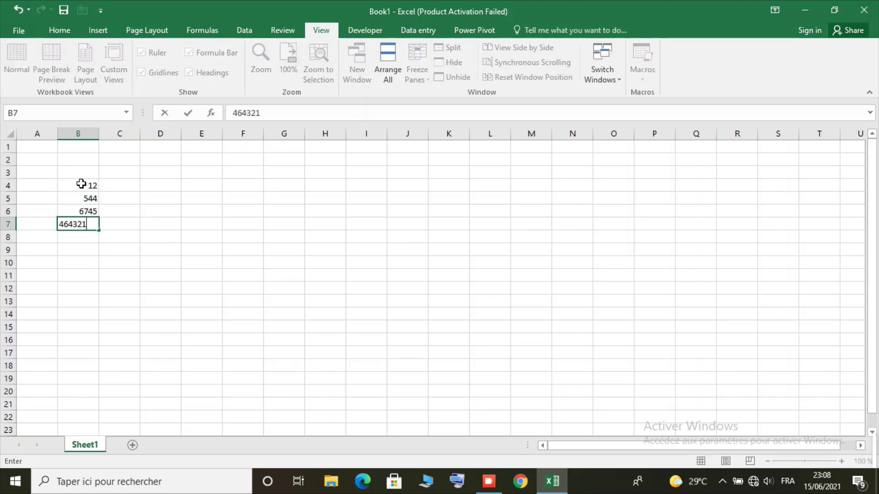
pyautogui.press('Return')
pyautogui.write('453')
pyautogui.press('Return')
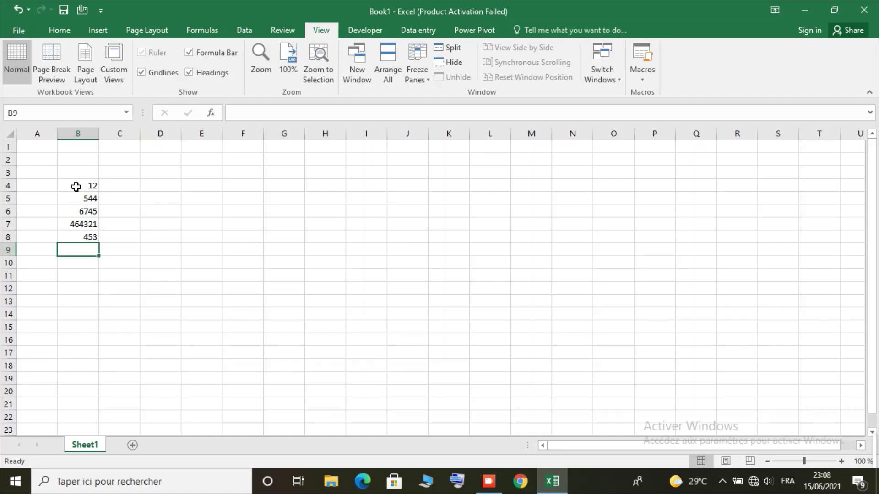
# Select cells B4:B8 to check their sum in the status bar, and deselect them.
pyautogui.moveTo(76, 187); pyautogui.dragTo(79, 235)
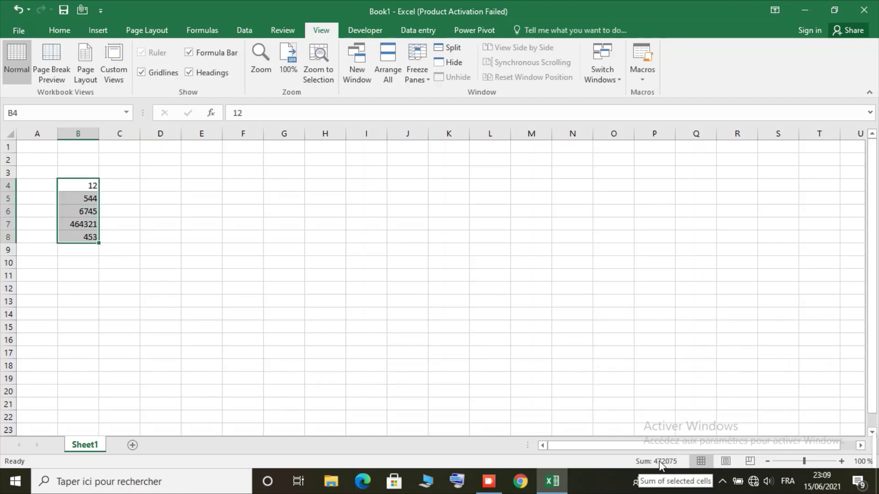
pyautogui.click(294, 325)
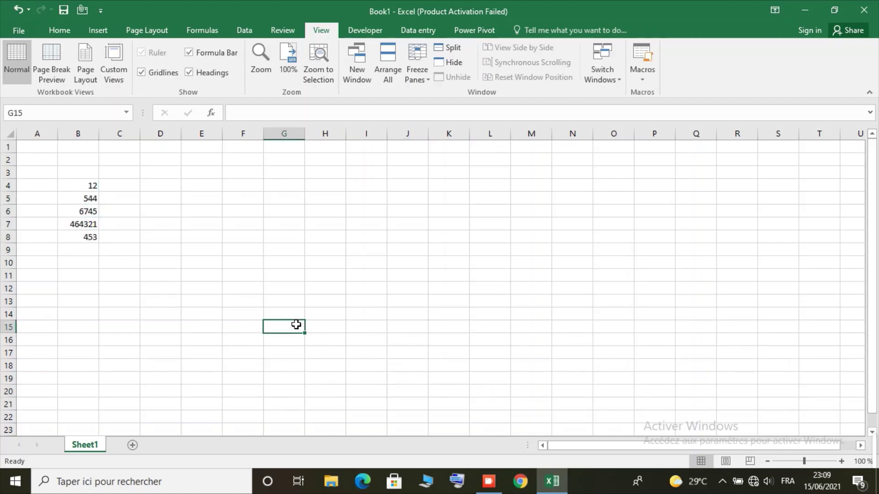
# Add Average, Count and Minimum to the status bar and select cells B4:B8 to check their statistics there.
pyautogui.rightClick(465, 458)
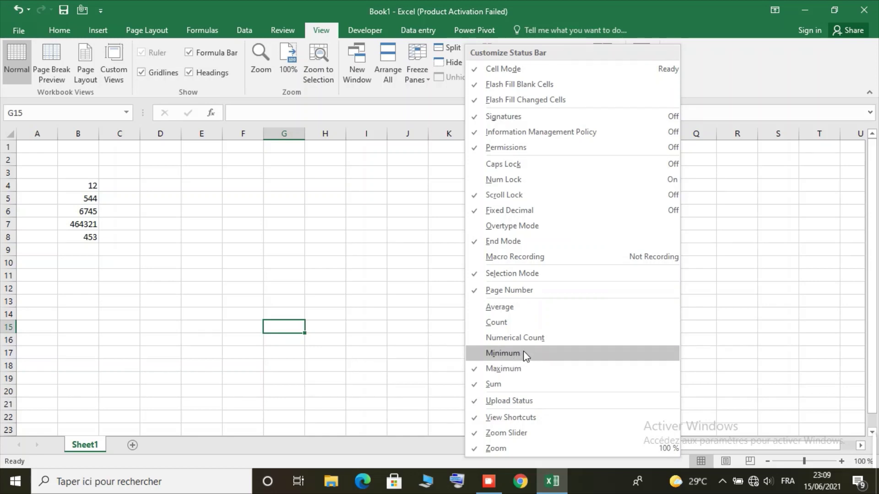
pyautogui.click(511, 330)
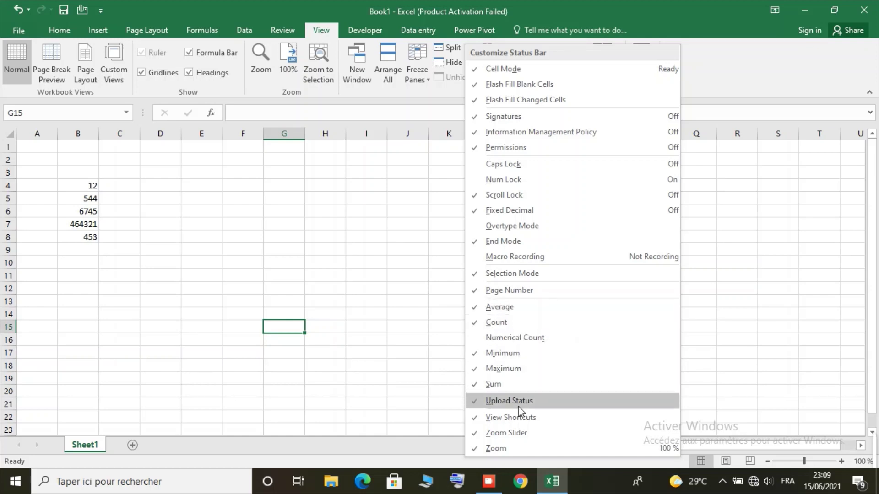
pyautogui.click(388, 346)
pyautogui.moveTo(89, 187); pyautogui.dragTo(84, 237)
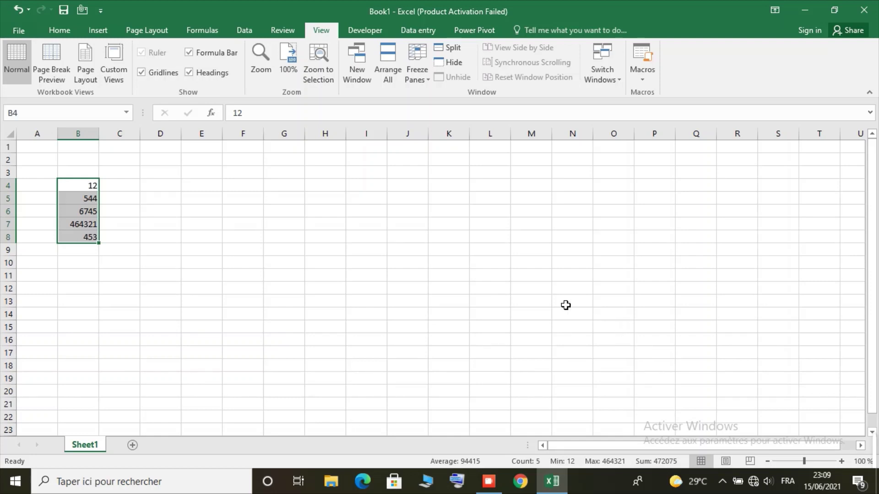
# Calculate the sum of B4:B8 in cell B9 with the SUM function and compare it with the status bar sum.
pyautogui.click(90, 248)
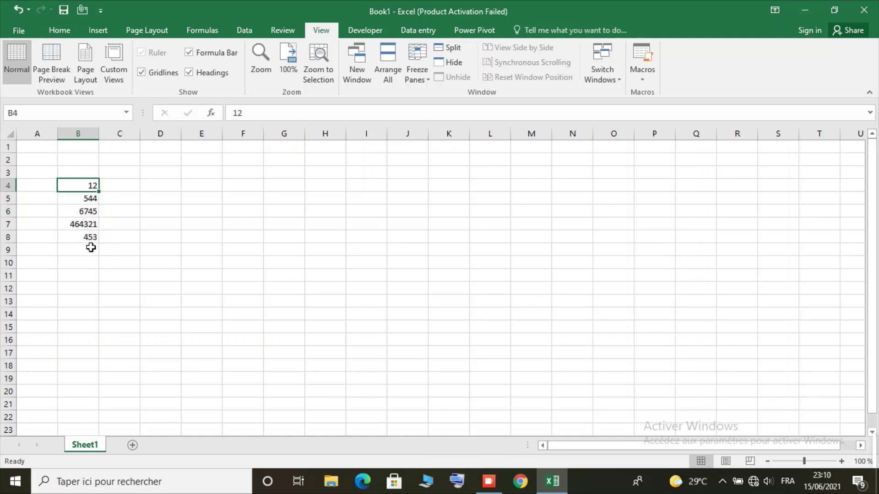
pyautogui.write('=su')
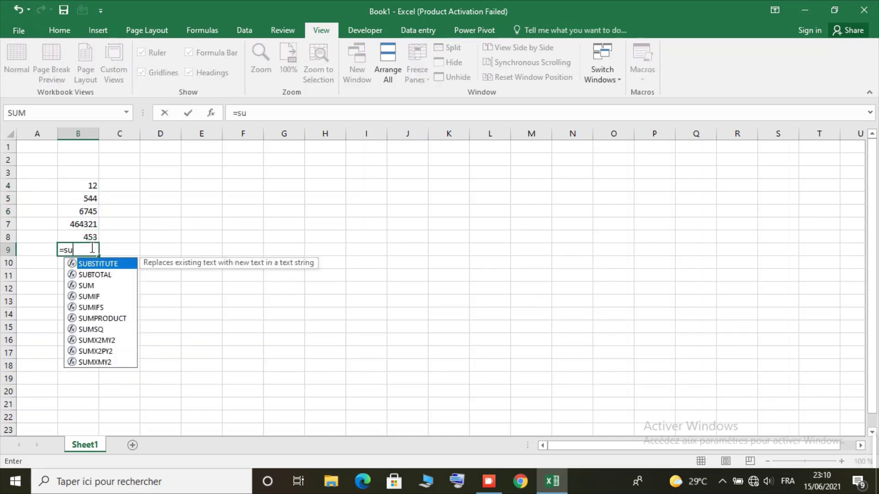
pyautogui.write('m(')
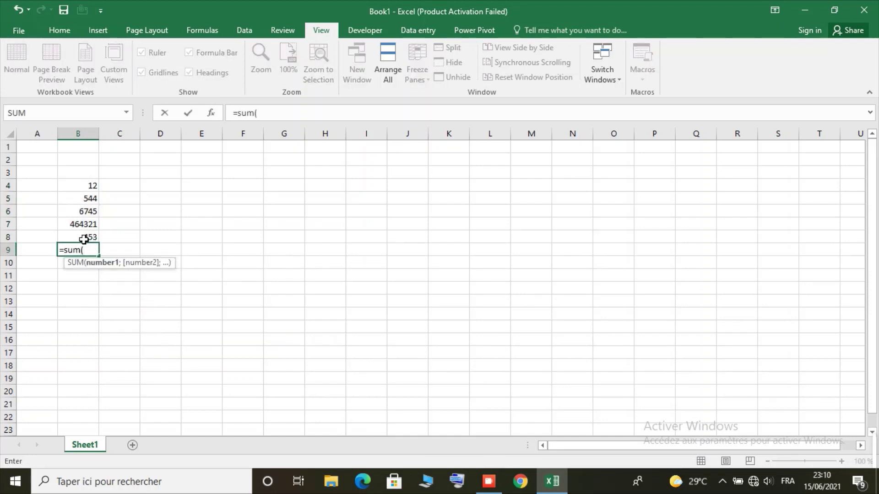
pyautogui.moveTo(83, 236)
pyautogui.mouseDown()
pyautogui.moveTo(81, 186)
pyautogui.moveTo(82, 237)
pyautogui.mouseUp()
pyautogui.press('Return')
pyautogui.click(82, 250)
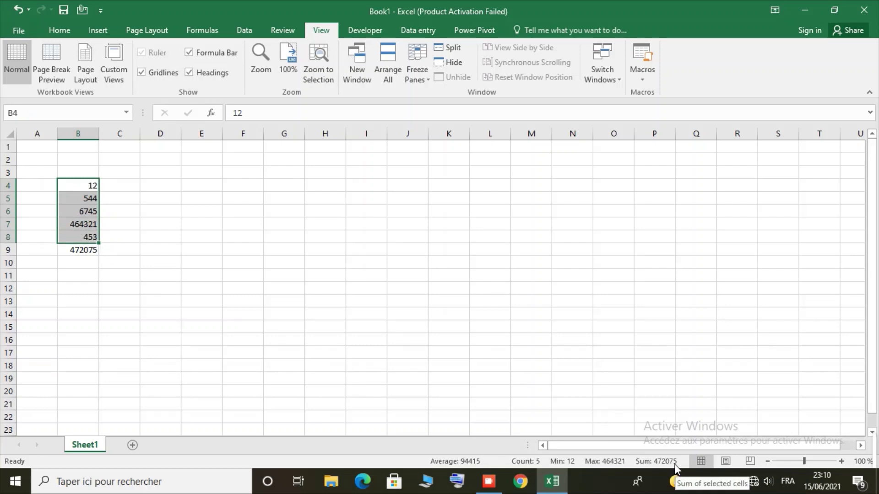
# Delete the SUM formula from cell B9.
pyautogui.click(74, 252)
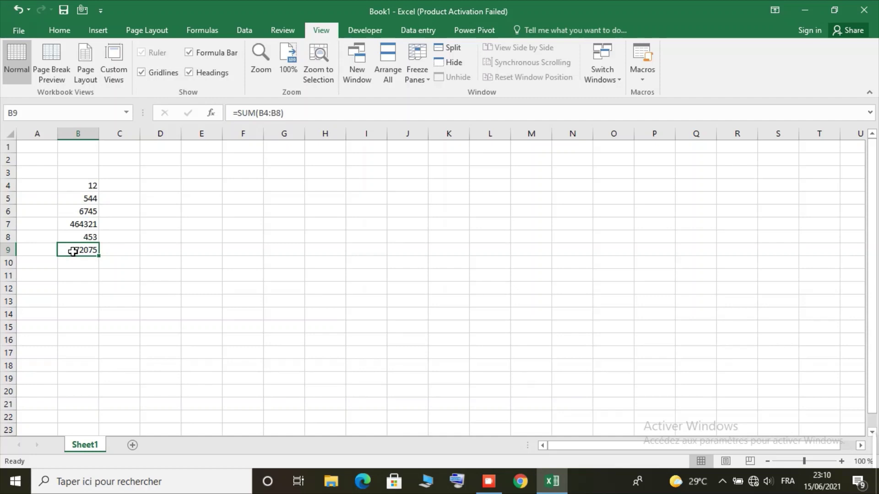
pyautogui.press('Delete')
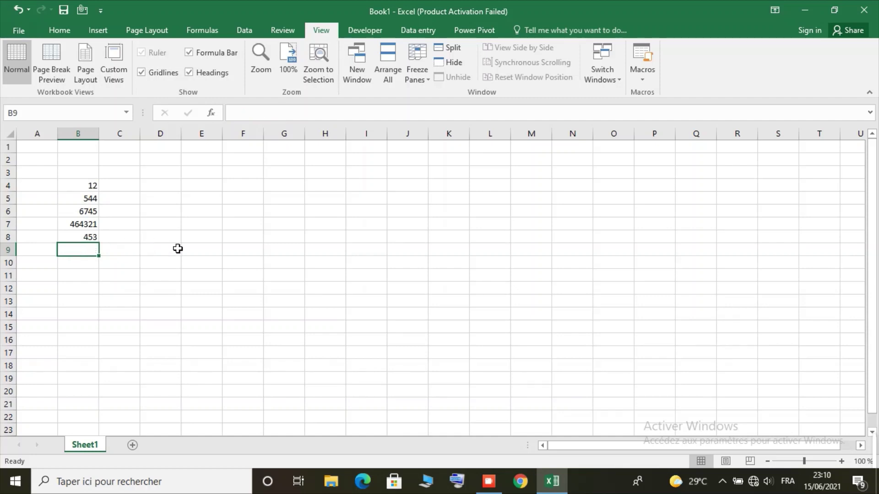